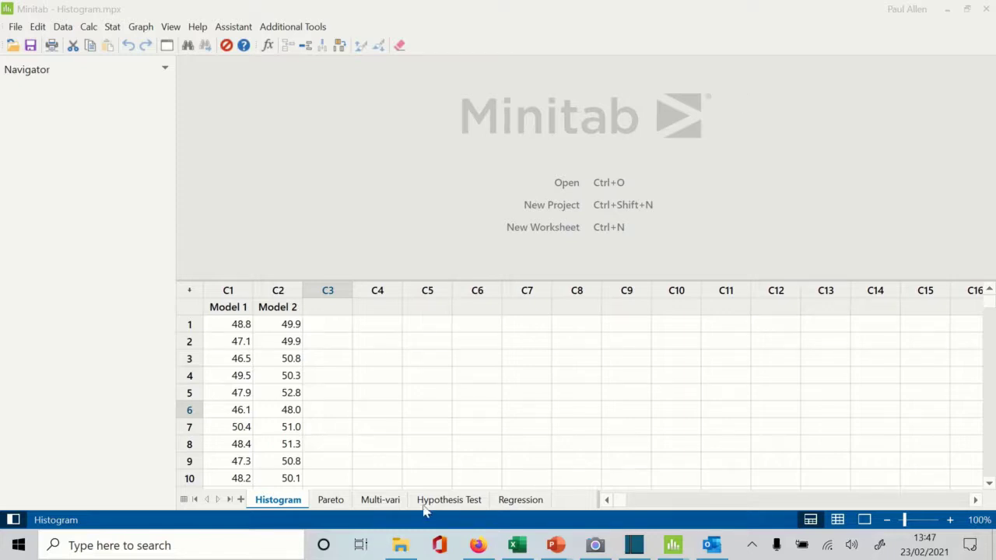
- Select the Model 1 and Model 2 column headers in the worksheet
{"action": "left_click", "coordinate": [231, 306]}
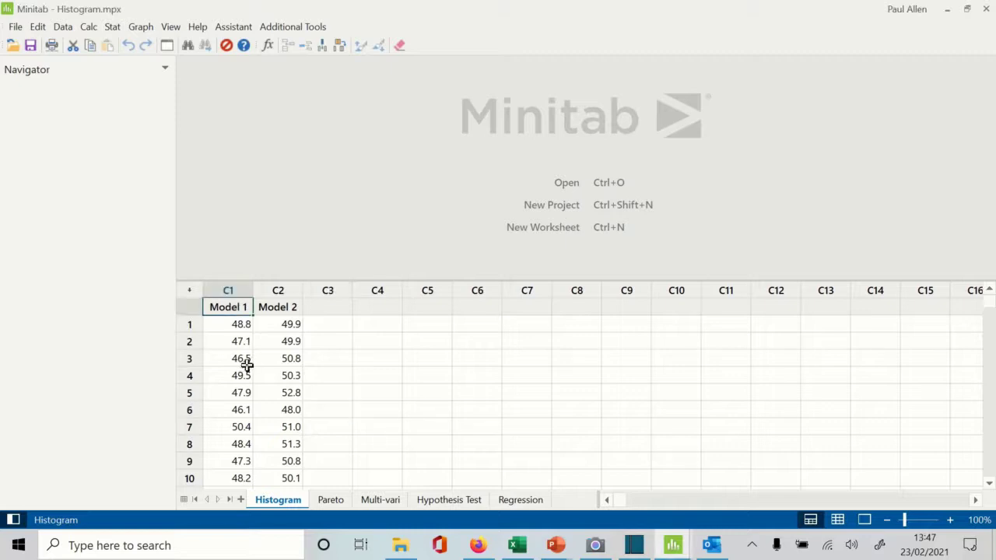
{"action": "left_click", "coordinate": [276, 310]}
{"action": "left_click", "coordinate": [232, 309]}
{"action": "left_click", "coordinate": [276, 306]}
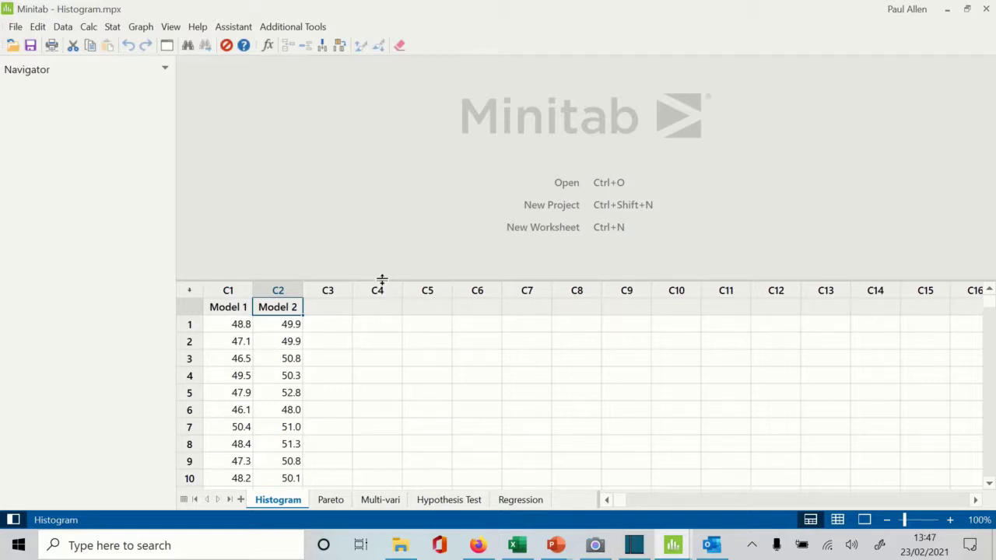
- Start a Graphical Summary via Stat > Basic Statistics with C1 Model 1 as the variable
{"action": "left_click", "coordinate": [113, 27]}
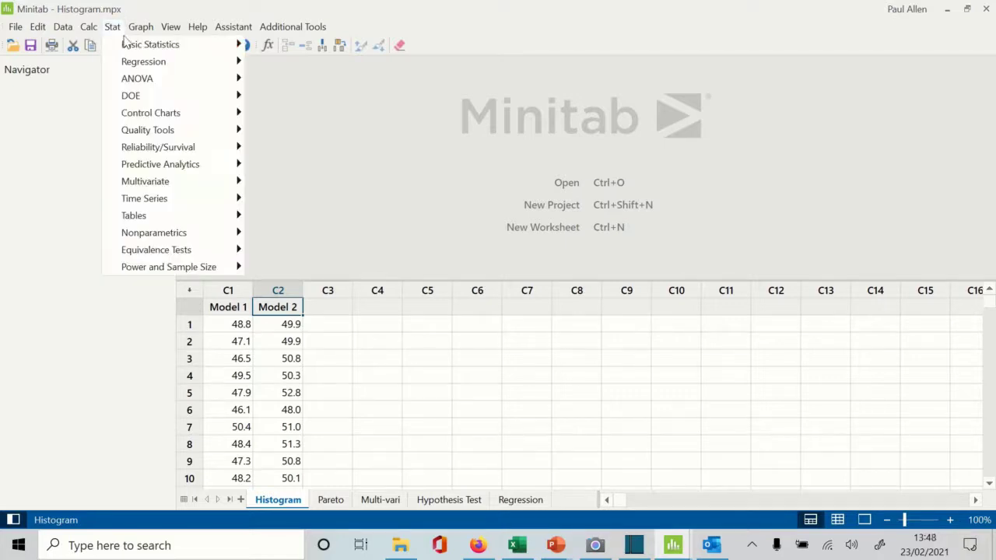
{"action": "mouse_move", "coordinate": [133, 51]}
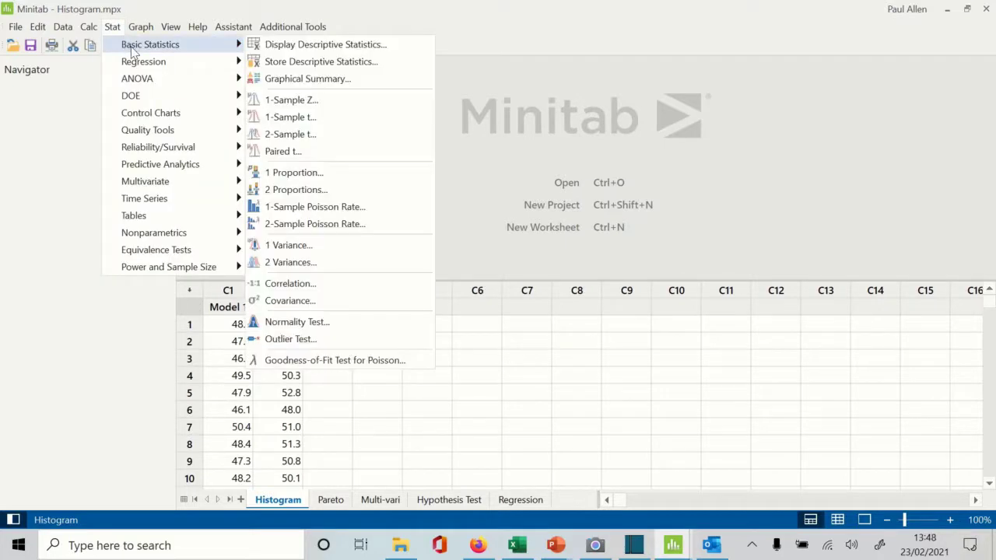
{"action": "left_click", "coordinate": [314, 79]}
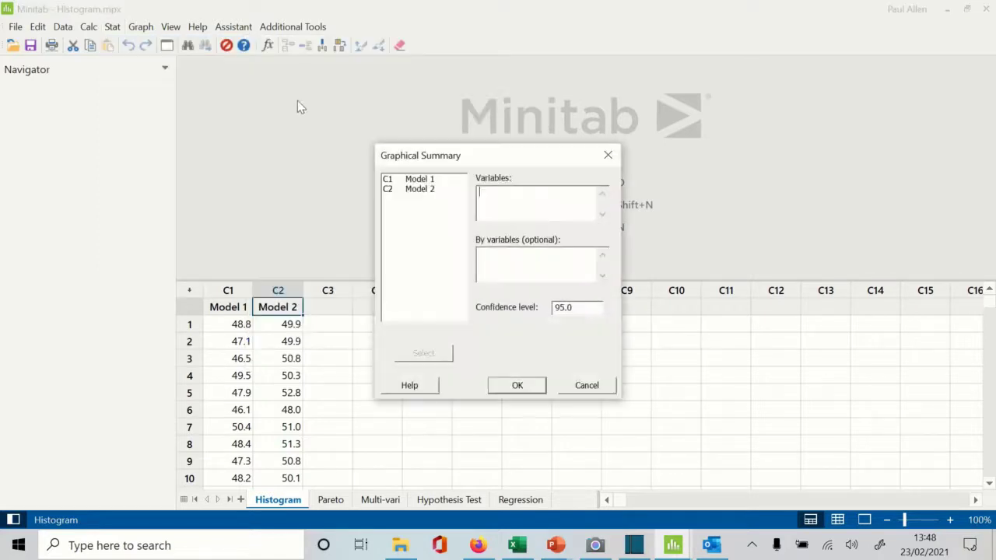
{"action": "double_click", "coordinate": [404, 180]}
- Run the Model 1 summary, enlarge the report pane, and open then cancel the graph editor
{"action": "left_click", "coordinate": [516, 386]}
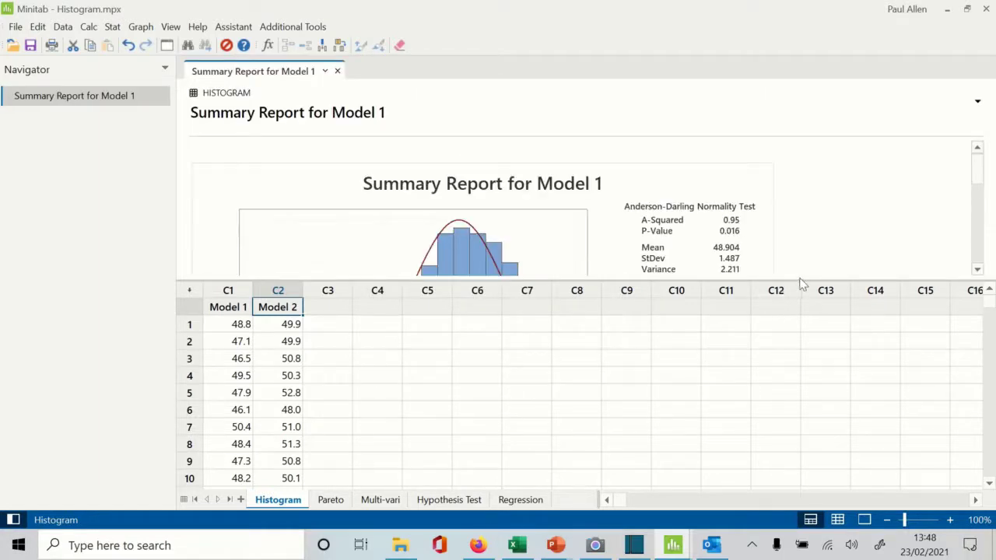
{"action": "left_click_drag", "start_coordinate": [802, 282], "coordinate": [820, 464]}
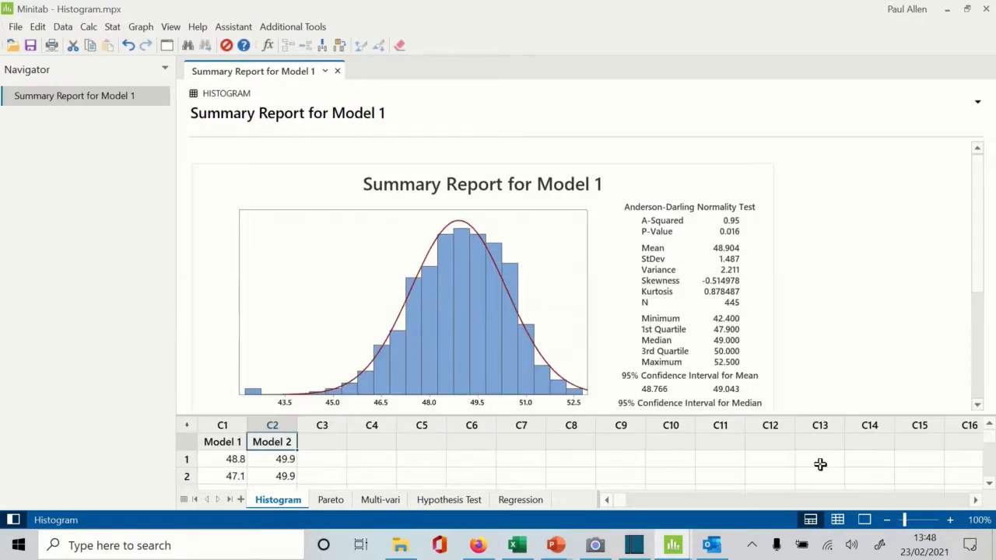
{"action": "double_click", "coordinate": [758, 290]}
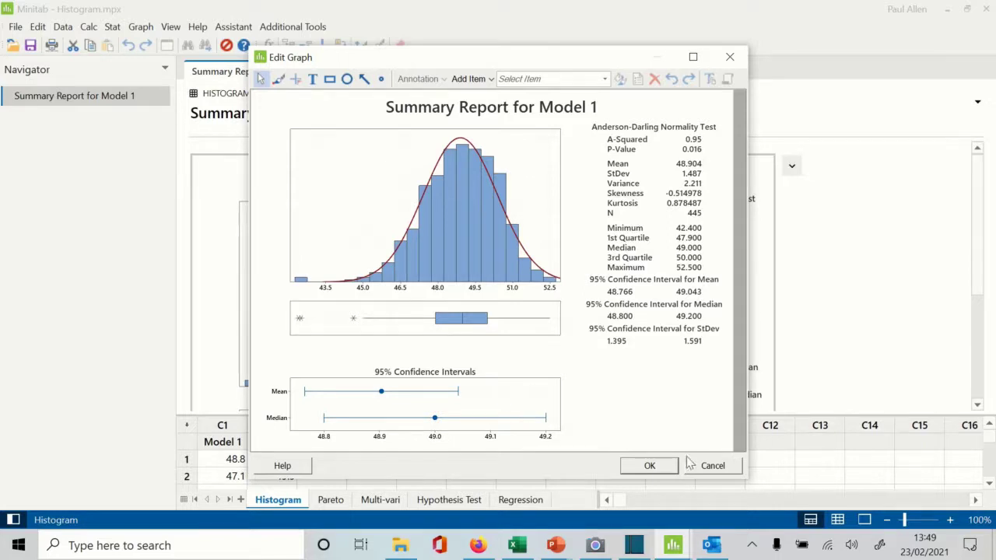
{"action": "left_click", "coordinate": [711, 467]}
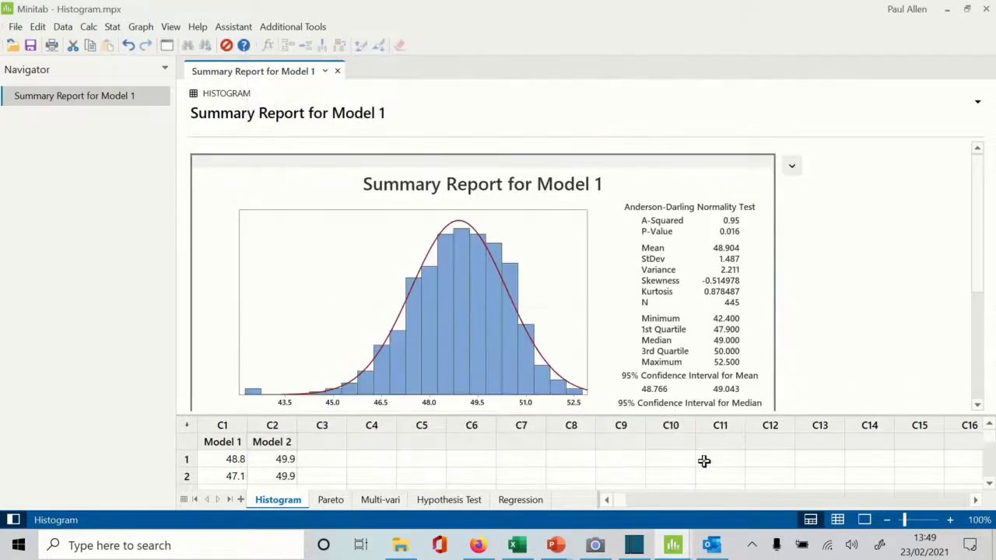
- Start Display Descriptive Statistics with Model 1 as the variable
{"action": "left_click", "coordinate": [113, 28]}
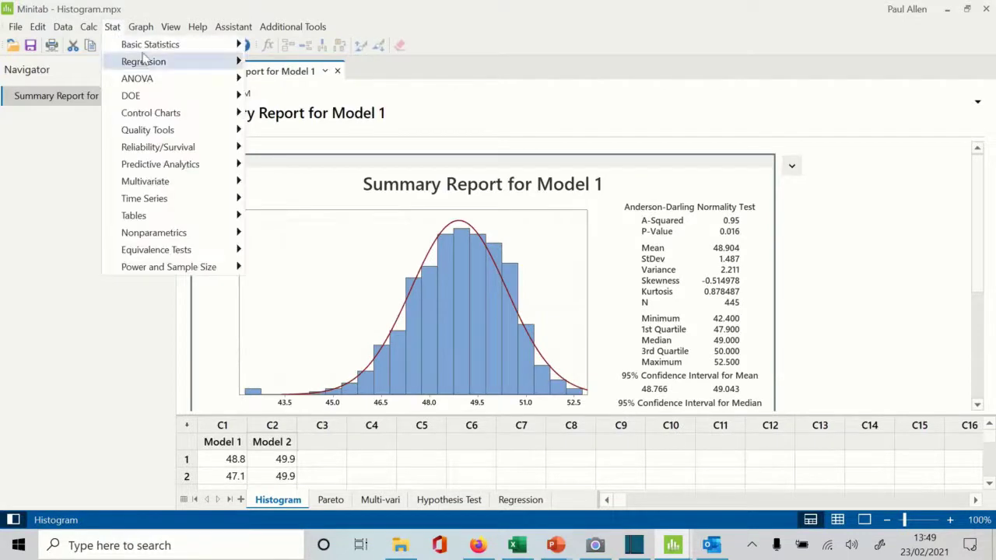
{"action": "mouse_move", "coordinate": [160, 46]}
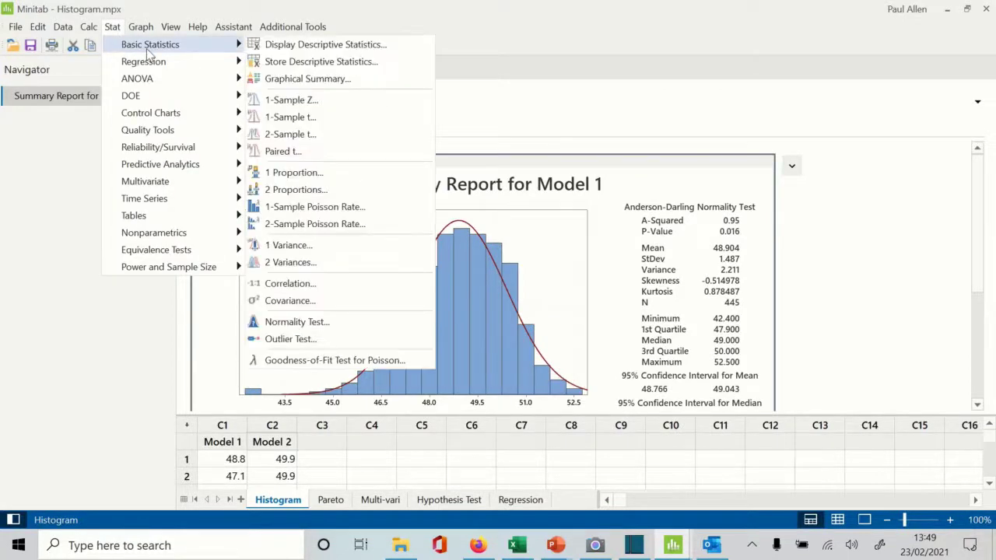
{"action": "left_click", "coordinate": [288, 47]}
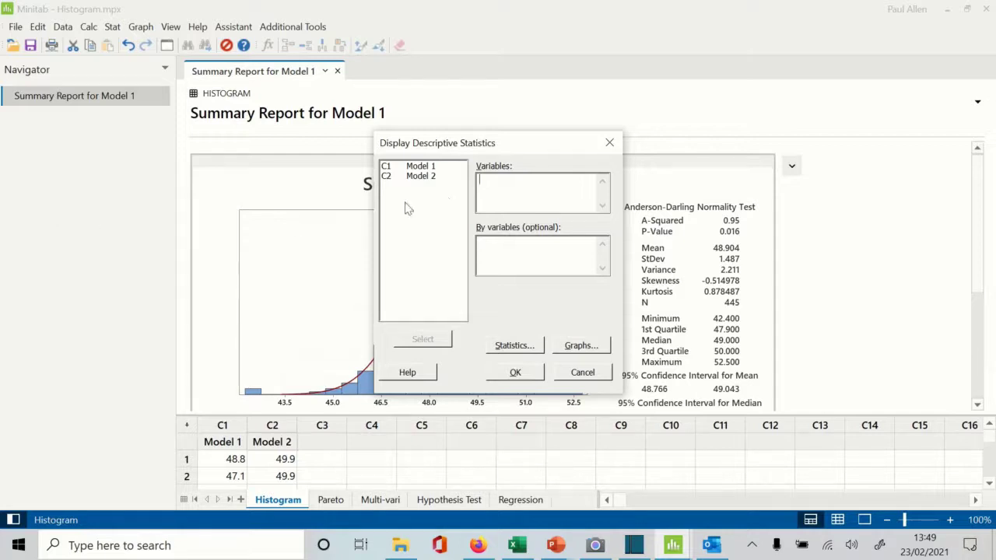
{"action": "left_click", "coordinate": [418, 168]}
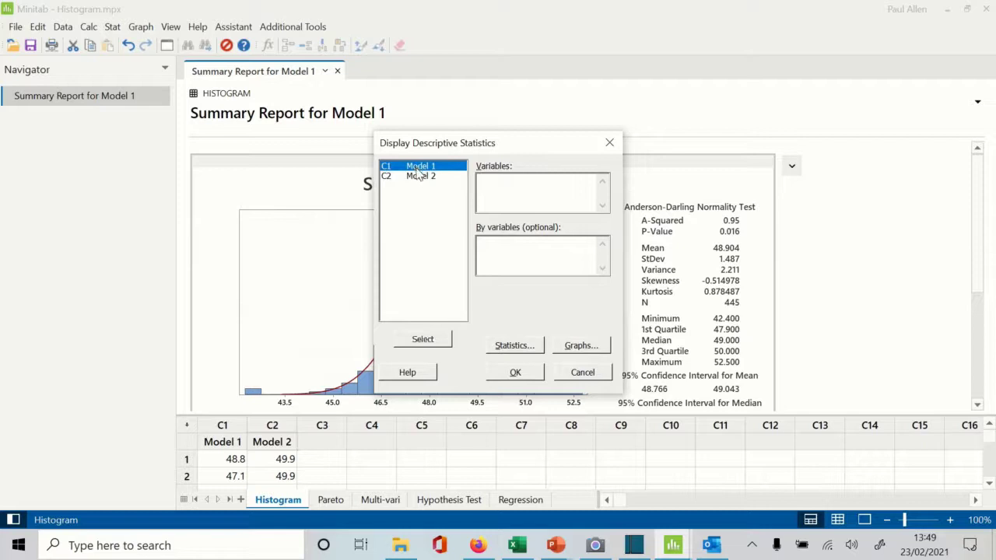
{"action": "double_click", "coordinate": [418, 170]}
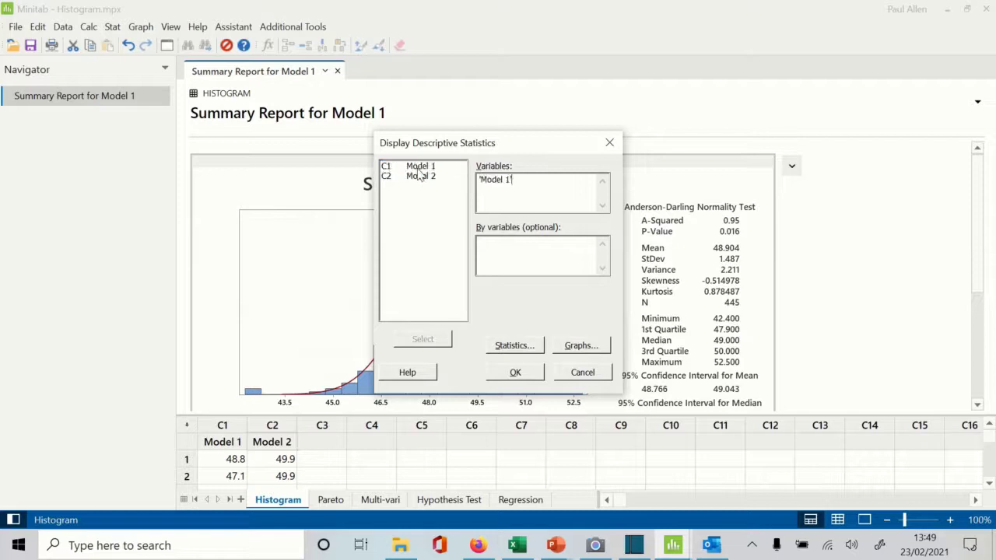
- Add variance, CoefVar, IQR, mode, MSSD, kurtosis, skewness, sum of squares, range, sum and trimmed mean
{"action": "left_click", "coordinate": [518, 347]}
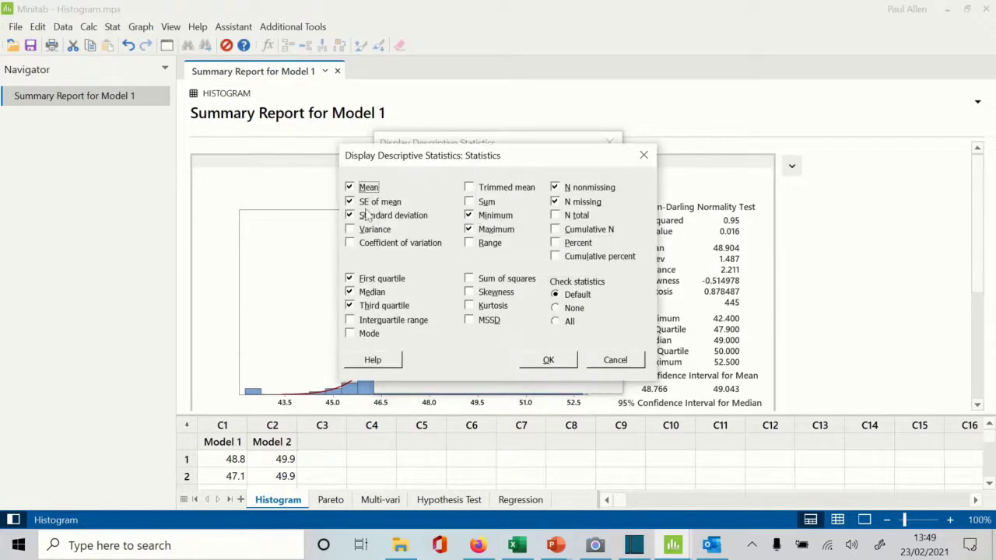
{"action": "left_click", "coordinate": [351, 231]}
{"action": "left_click", "coordinate": [352, 246]}
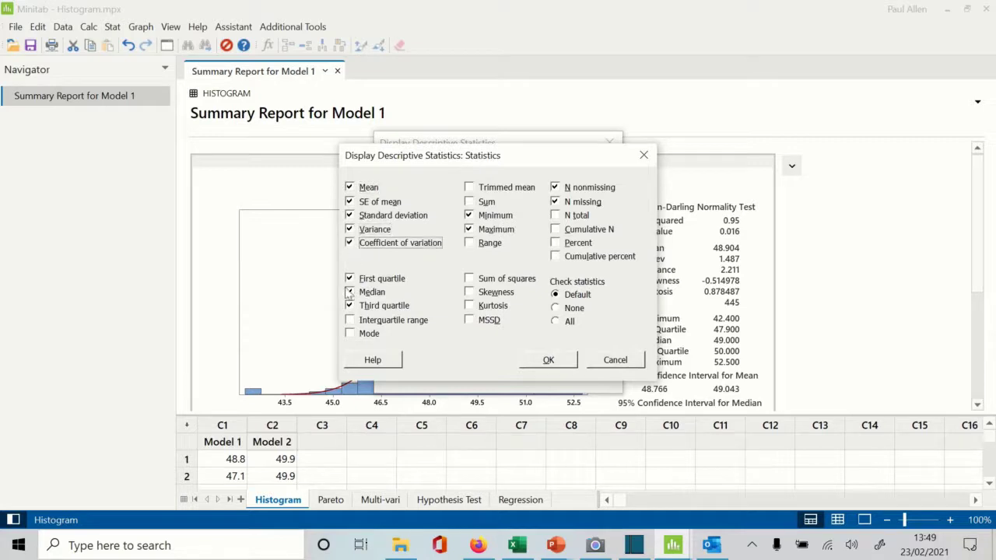
{"action": "left_click", "coordinate": [350, 320]}
{"action": "left_click", "coordinate": [350, 334]}
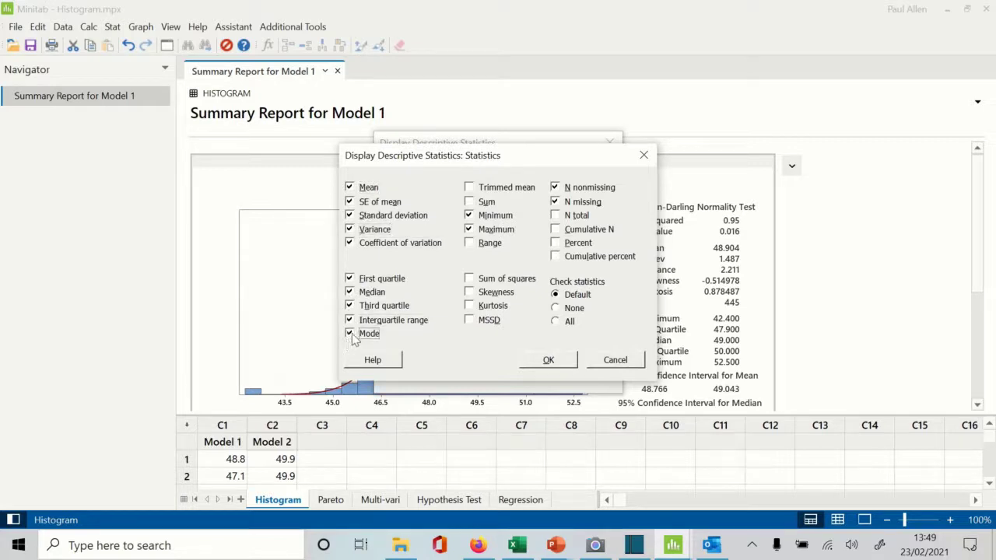
{"action": "left_click", "coordinate": [470, 320]}
{"action": "left_click", "coordinate": [470, 306]}
{"action": "left_click", "coordinate": [470, 292]}
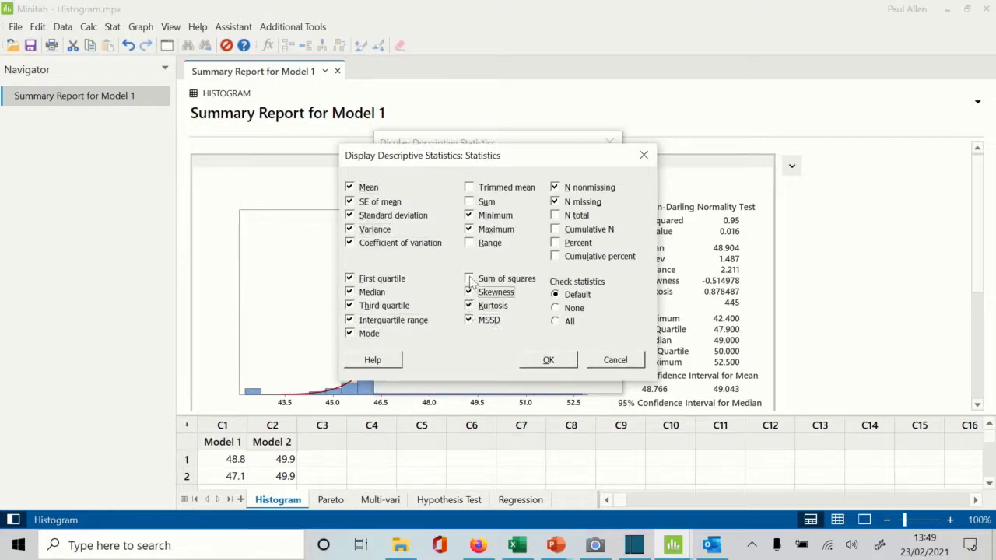
{"action": "left_click", "coordinate": [470, 278]}
{"action": "left_click", "coordinate": [470, 244]}
{"action": "left_click", "coordinate": [470, 202]}
{"action": "left_click", "coordinate": [469, 188]}
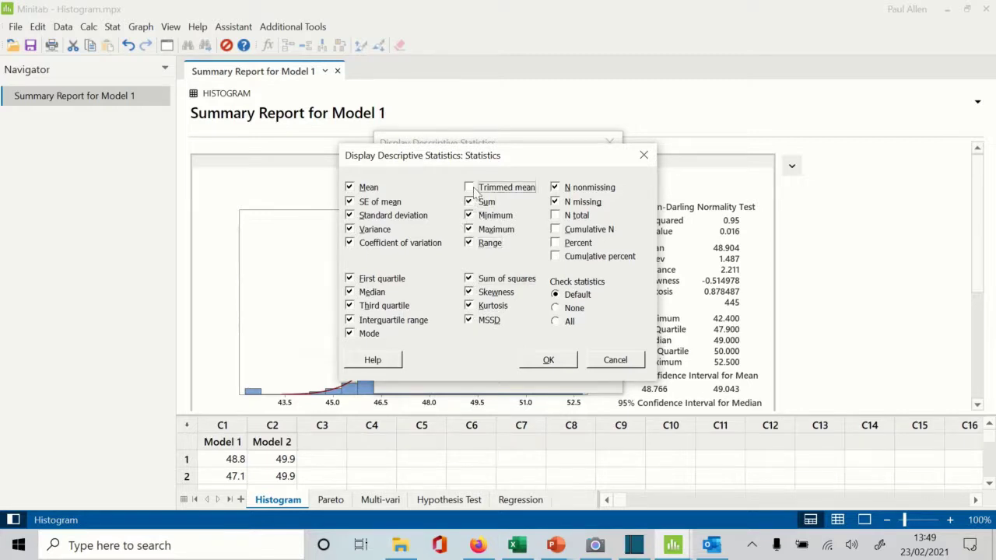
- Also include cumulative percent, percent, cumulative N and N total, then confirm the statistics
{"action": "left_click", "coordinate": [555, 256]}
{"action": "left_click", "coordinate": [555, 243]}
{"action": "left_click", "coordinate": [555, 229]}
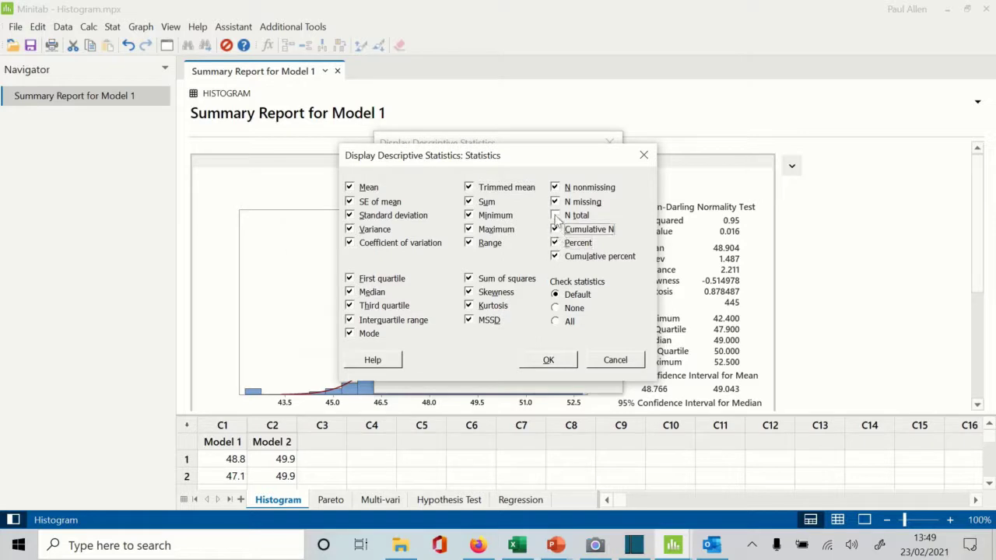
{"action": "left_click", "coordinate": [555, 216]}
{"action": "left_click", "coordinate": [549, 359]}
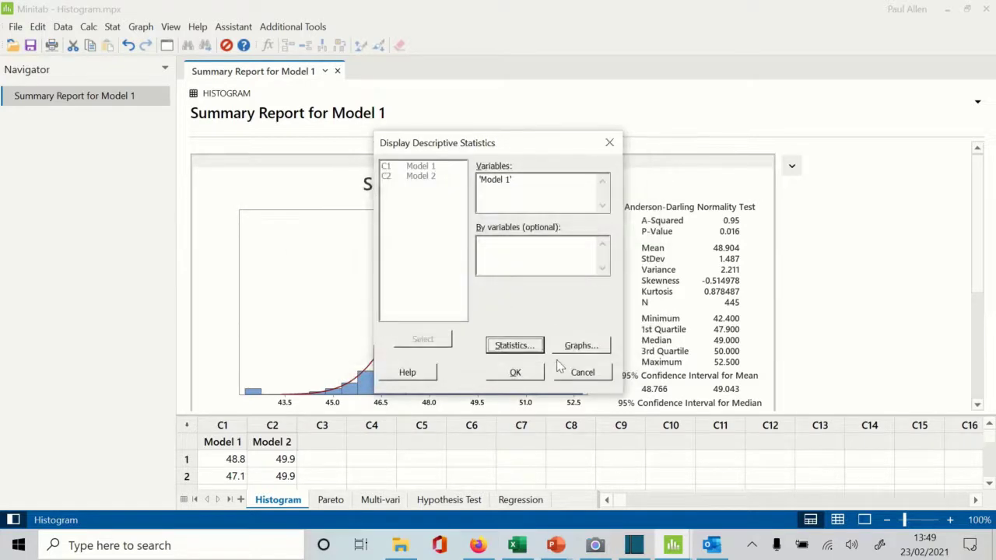
{"action": "left_click", "coordinate": [582, 346]}
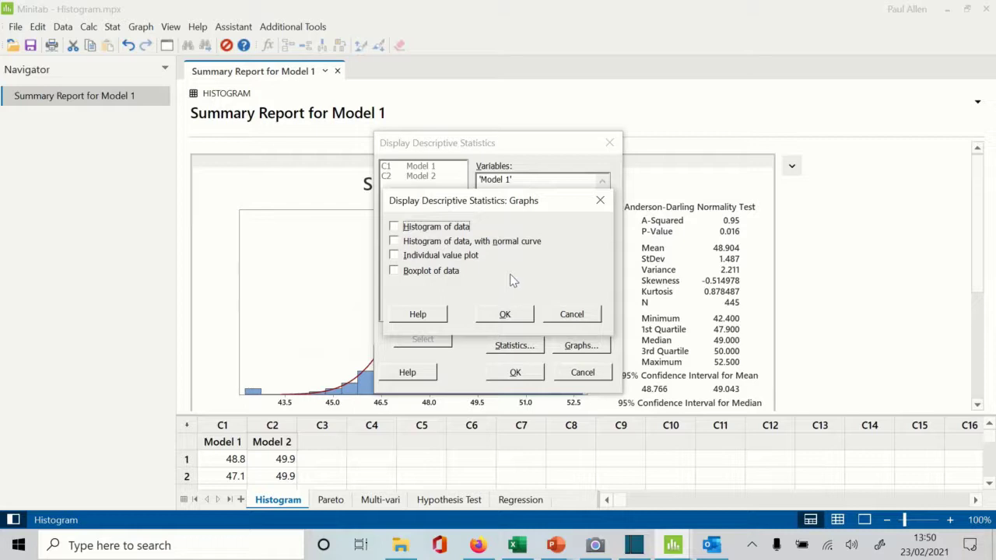
{"action": "left_click", "coordinate": [557, 318]}
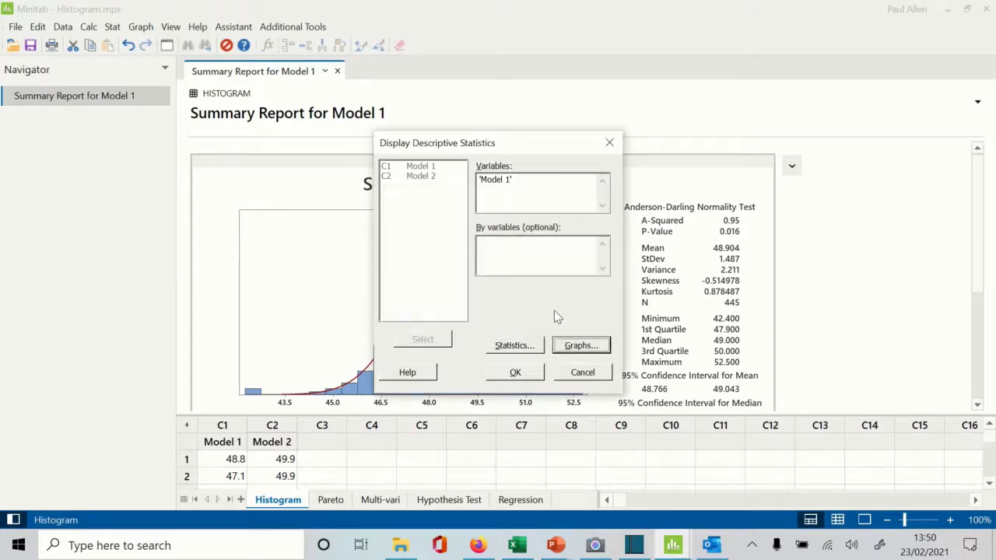
- Run the Model 1 descriptive statistics and switch between the summary report and statistics table
{"action": "left_click", "coordinate": [516, 373]}
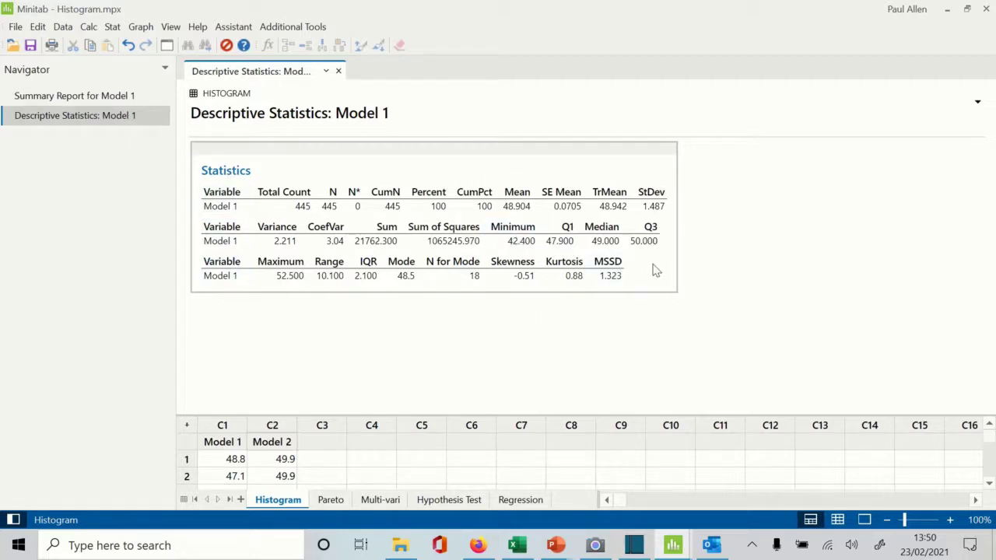
{"action": "left_click", "coordinate": [103, 97]}
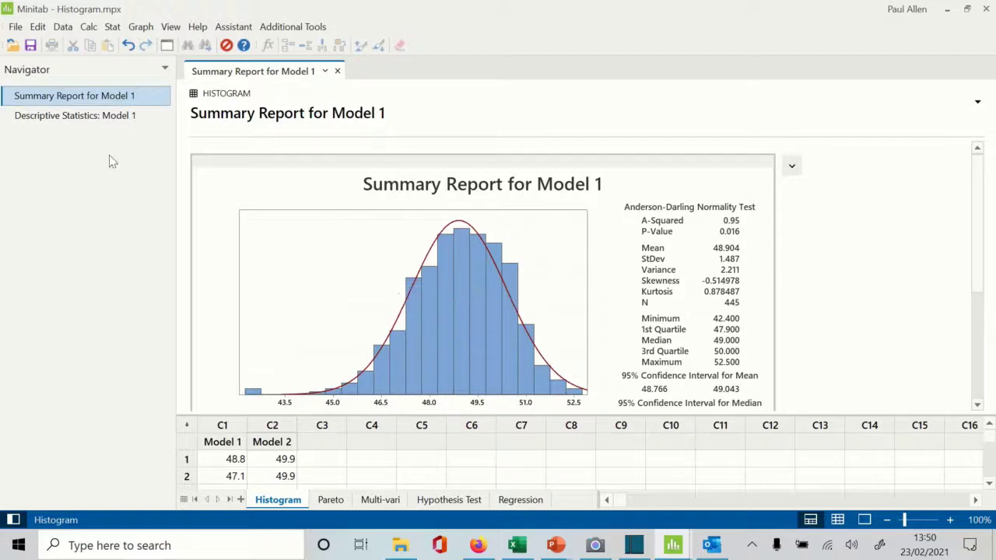
{"action": "left_click", "coordinate": [109, 117]}
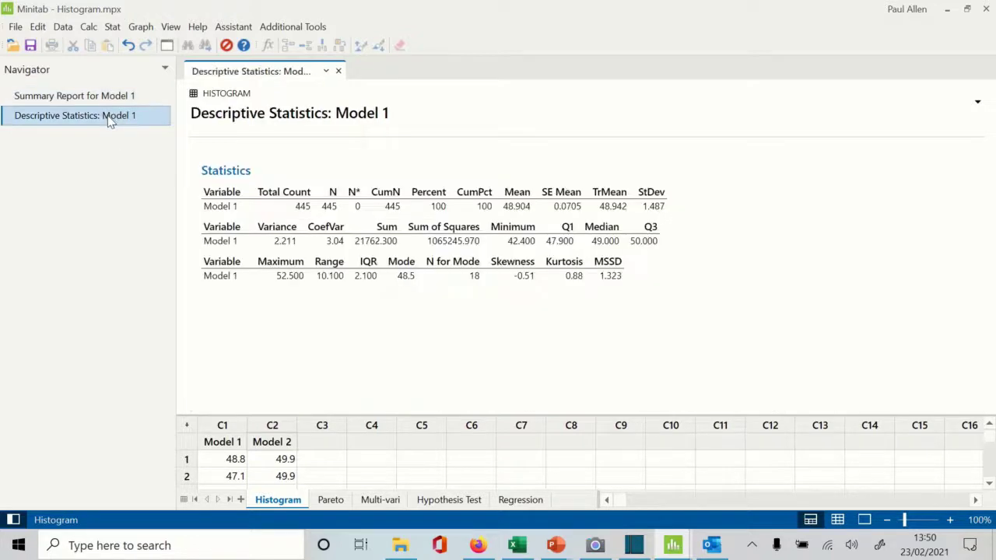